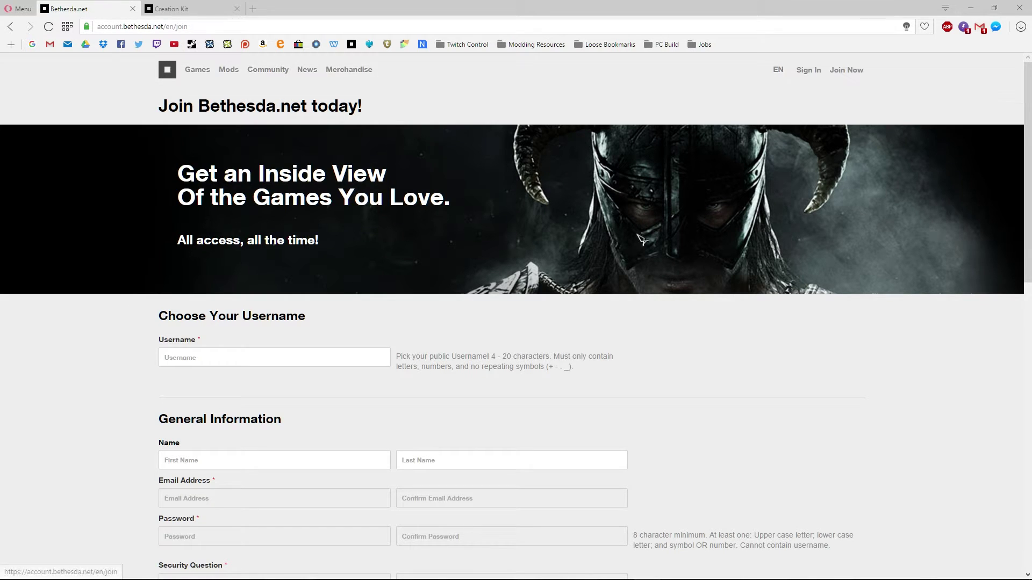
# Step: Scroll the Join Bethesda.net form, then close that tab to return to the Creation Kit wiki
pyautogui.scroll(-4, 205, 361)
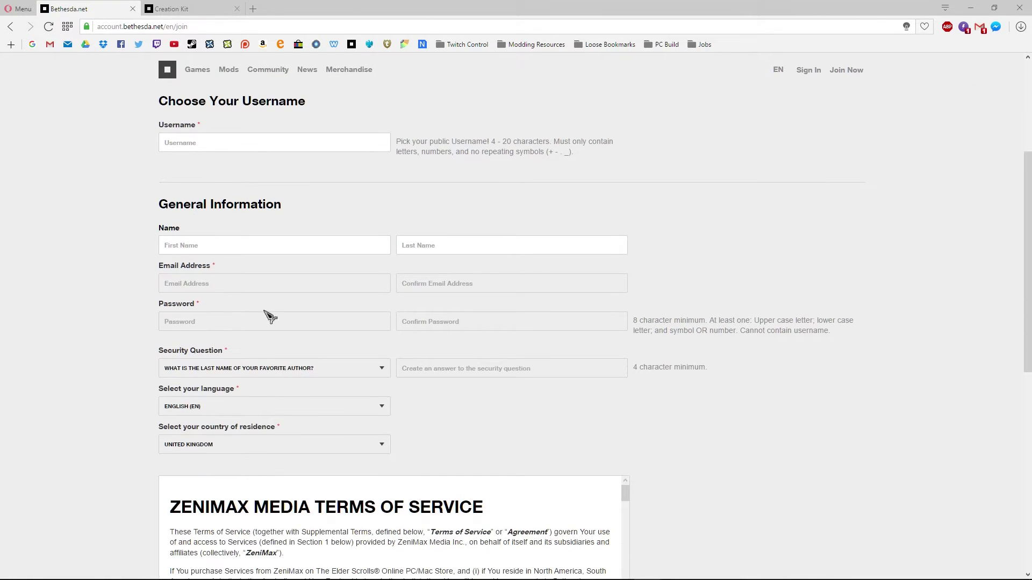
pyautogui.scroll(3, 304, 436)
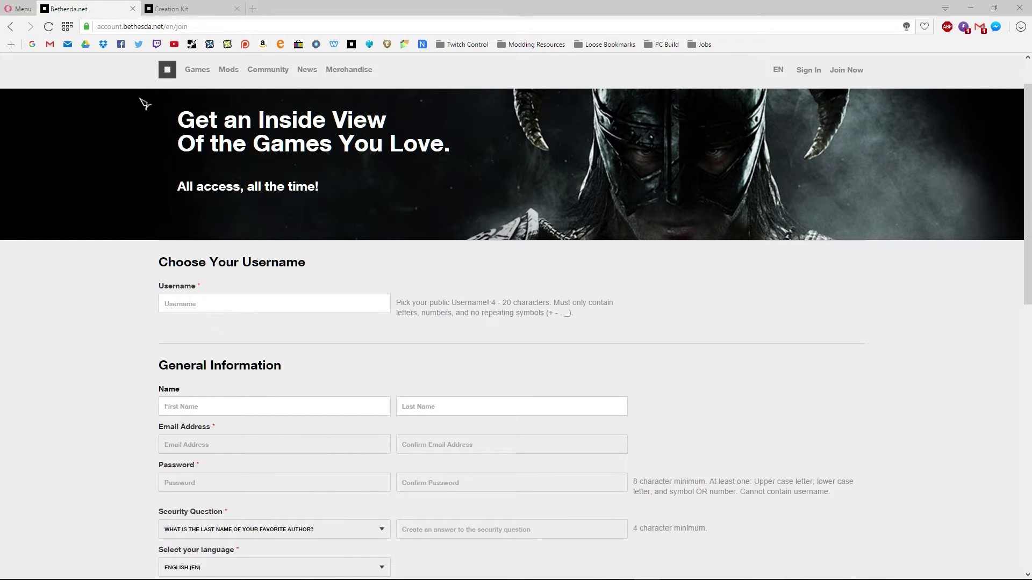
pyautogui.click(133, 9)
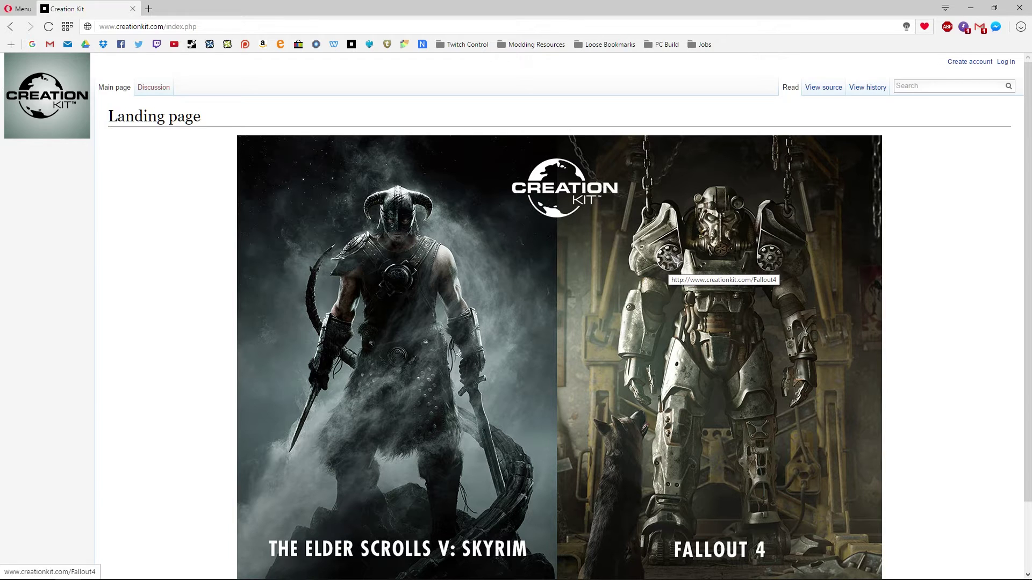
# Step: Go to the wiki's Fallout 4 page and download BethesdaNetLauncher_Setup.exe
pyautogui.click(672, 259)
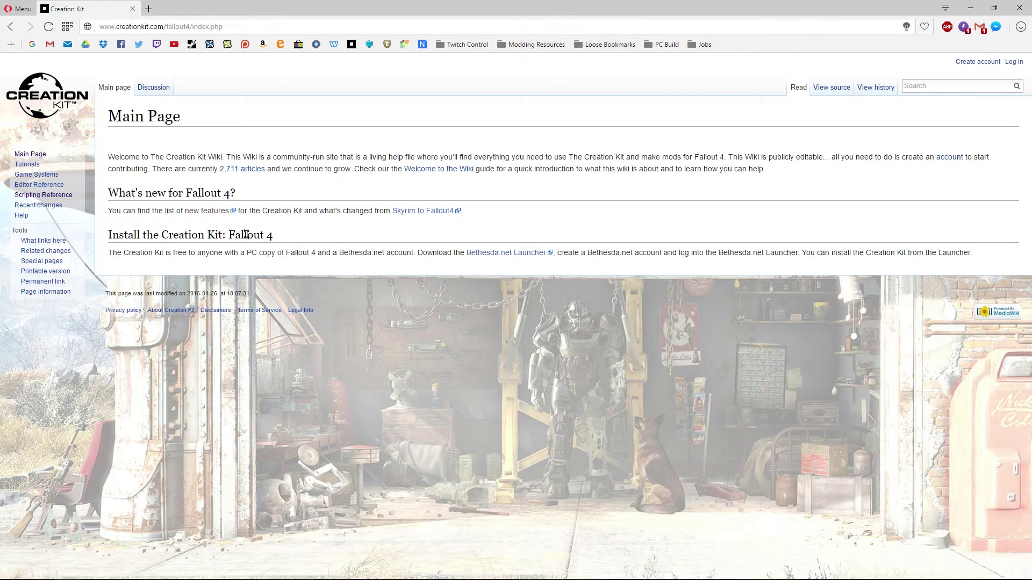
pyautogui.click(504, 255)
# Step: Run the launcher setup, accept the EULA and keep the default install and Start Menu folders
pyautogui.click(545, 308)
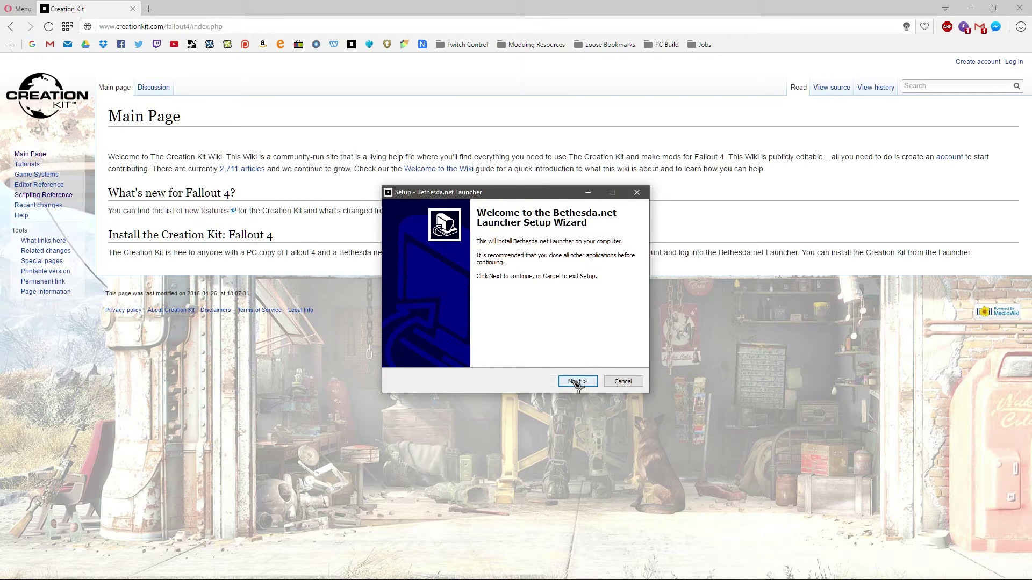
pyautogui.click(575, 382)
pyautogui.click(576, 382)
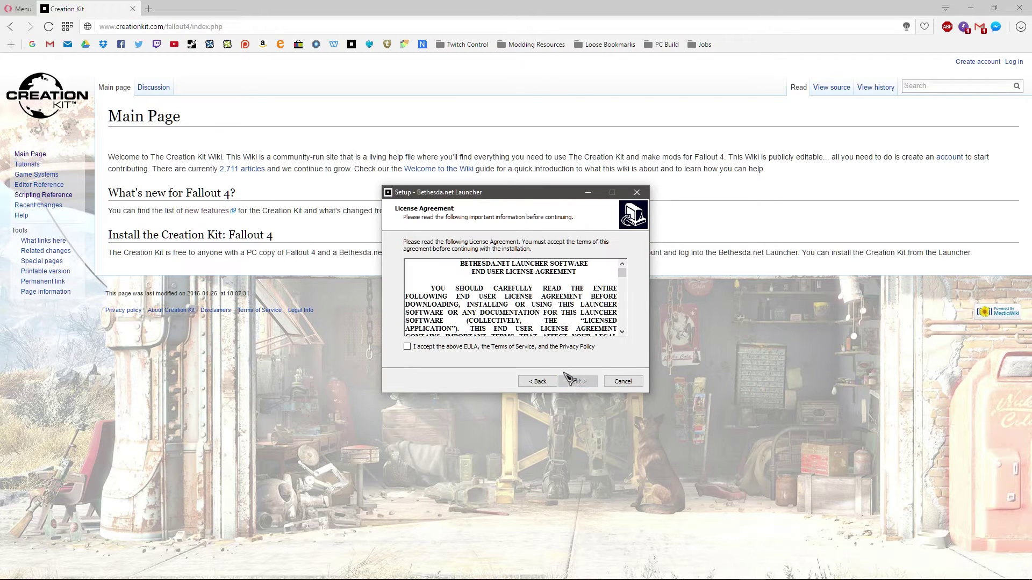
pyautogui.click(549, 347)
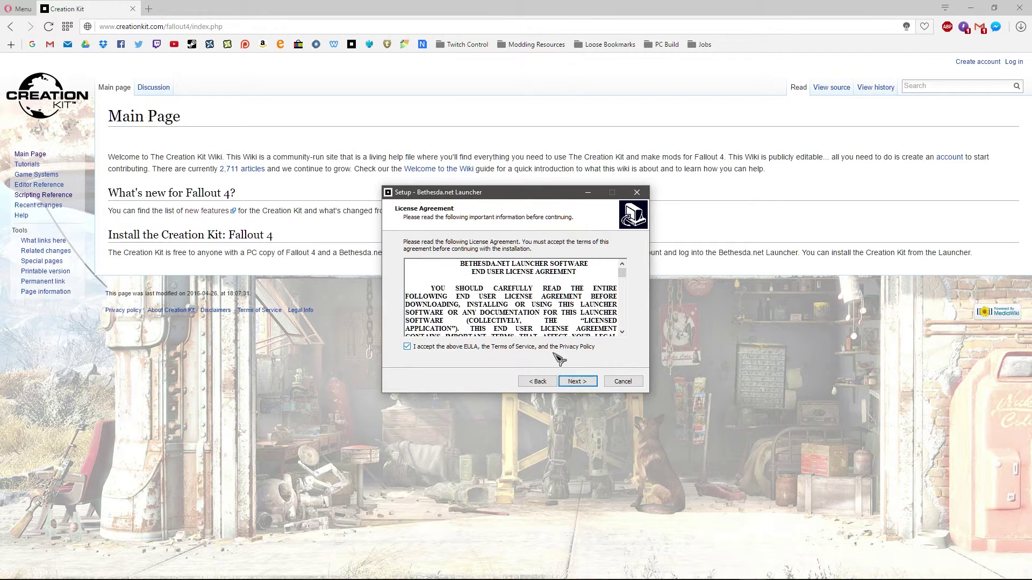
pyautogui.click(582, 383)
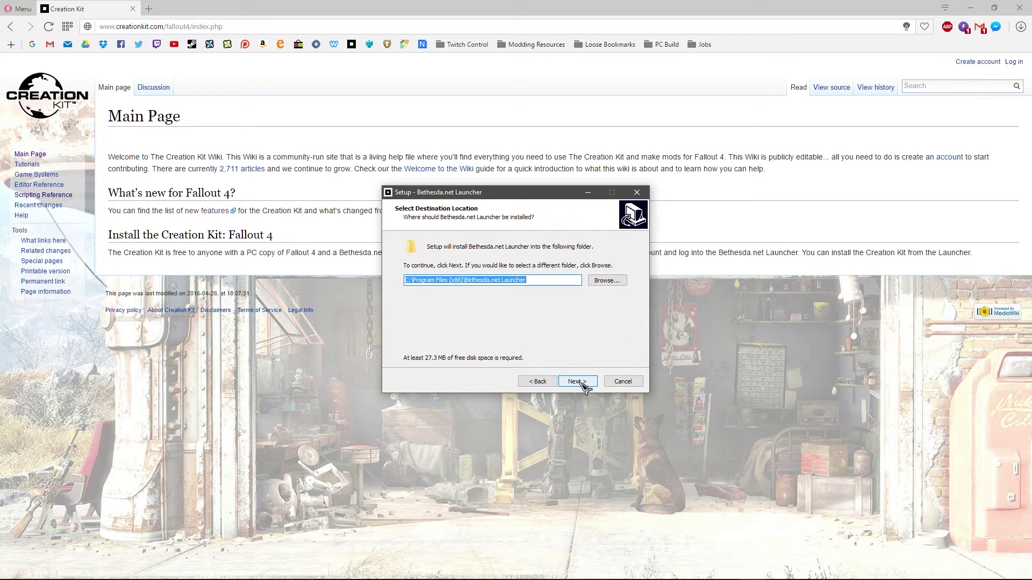
pyautogui.click(576, 382)
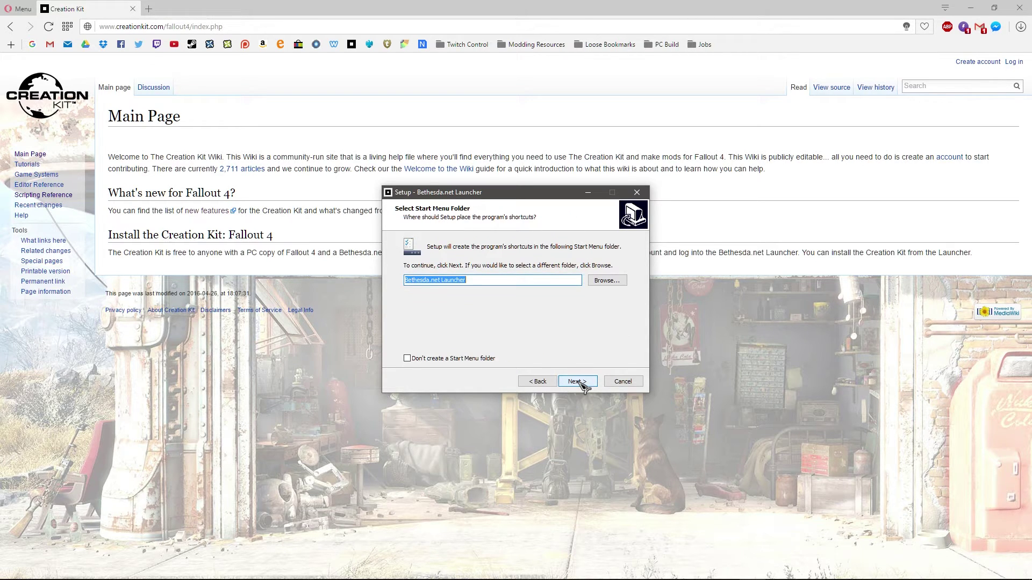
pyautogui.click(576, 382)
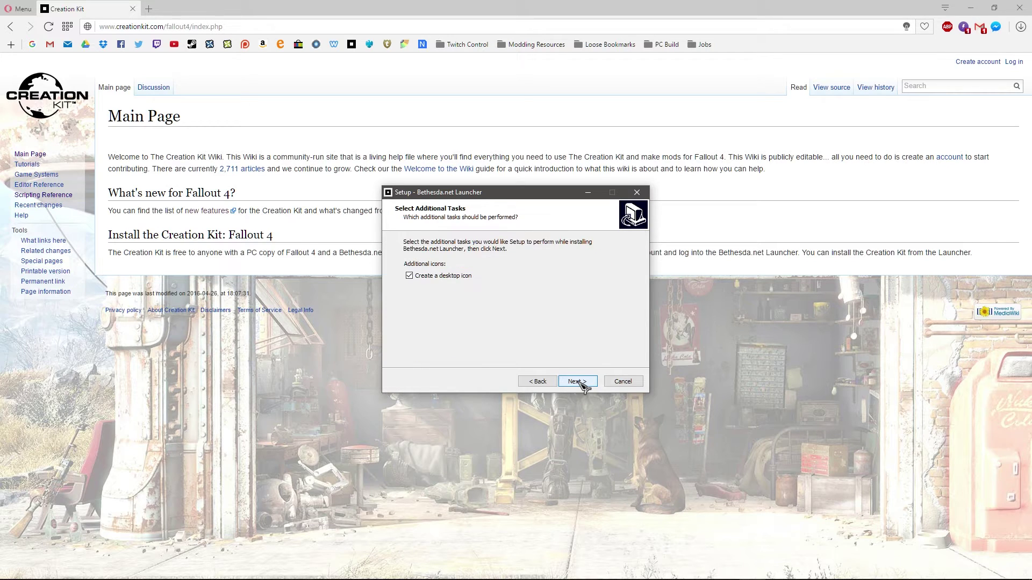
# Step: Skip the desktop icon, install the Bethesda.net Launcher and finish setup
pyautogui.click(457, 279)
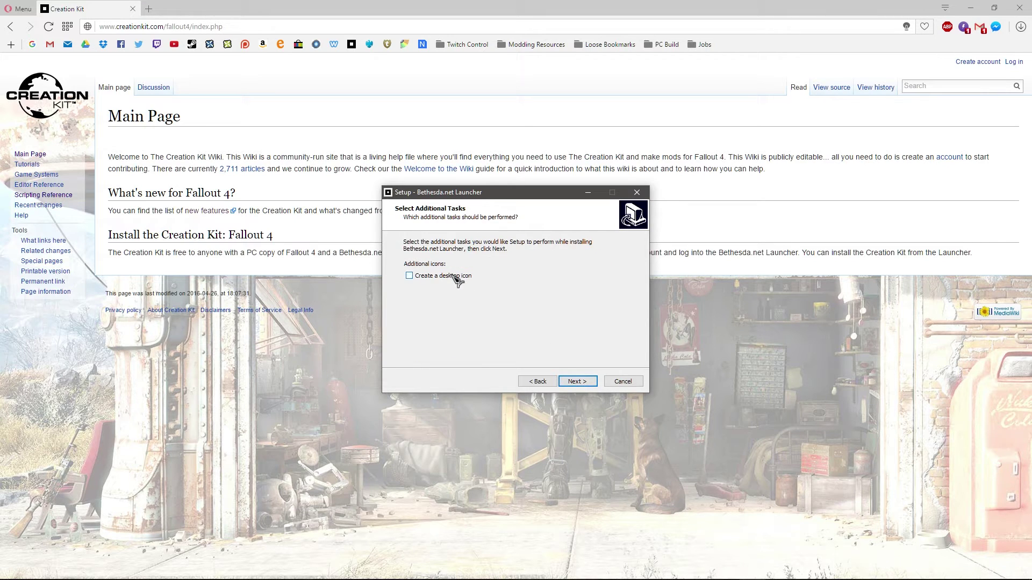
pyautogui.click(584, 383)
pyautogui.click(585, 383)
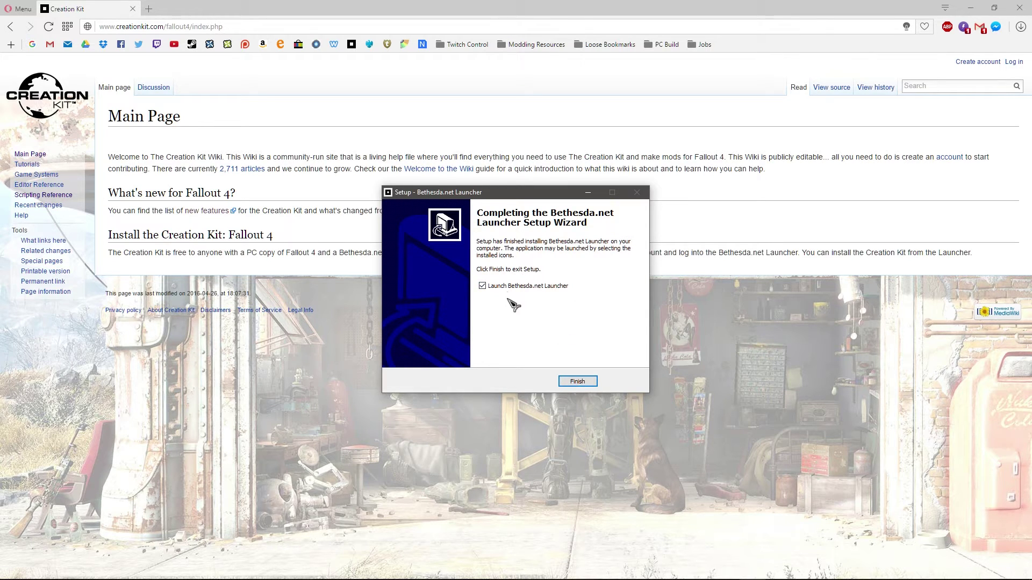
pyautogui.click(576, 382)
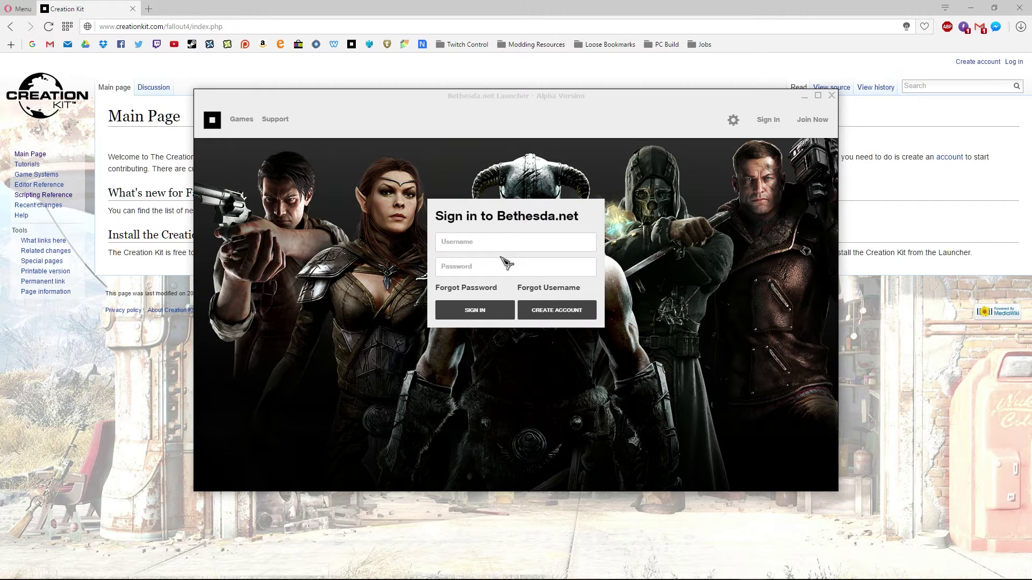
# Step: Sign in with the account username and password, then maximize the launcher window
pyautogui.click(499, 248)
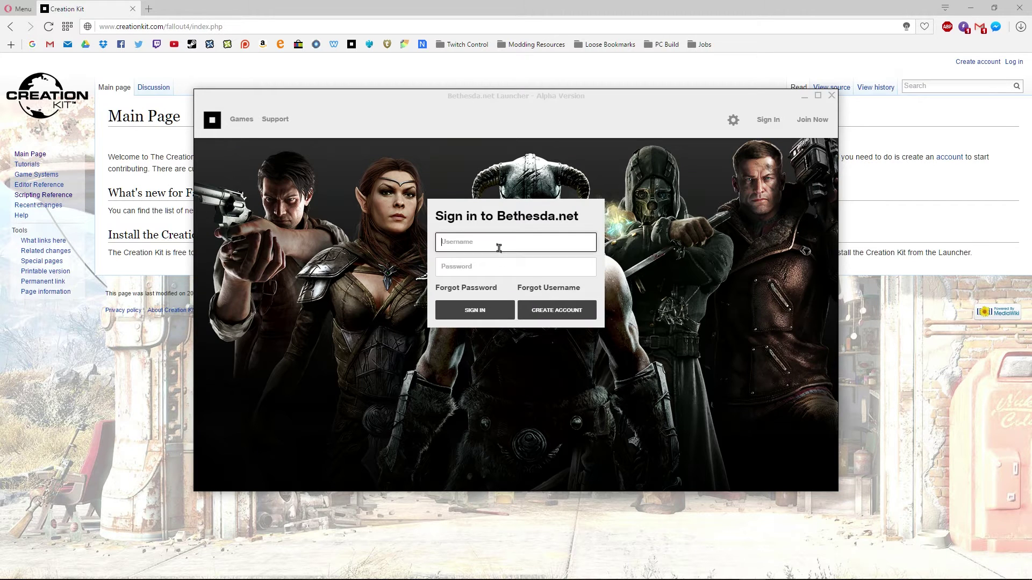
pyautogui.write('Darkfox127')
pyautogui.press('Tab')
pyautogui.write('•')
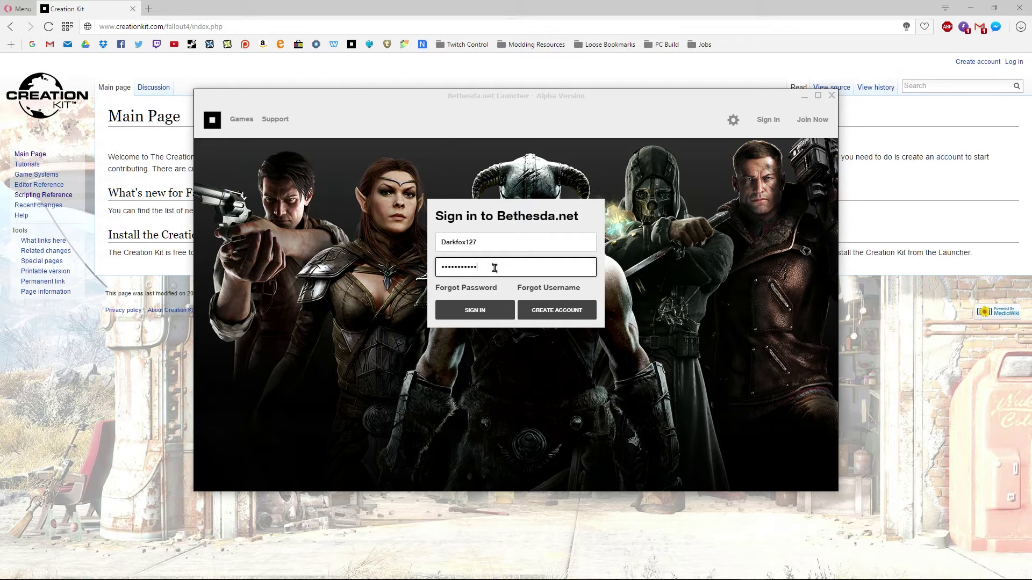
pyautogui.click(493, 314)
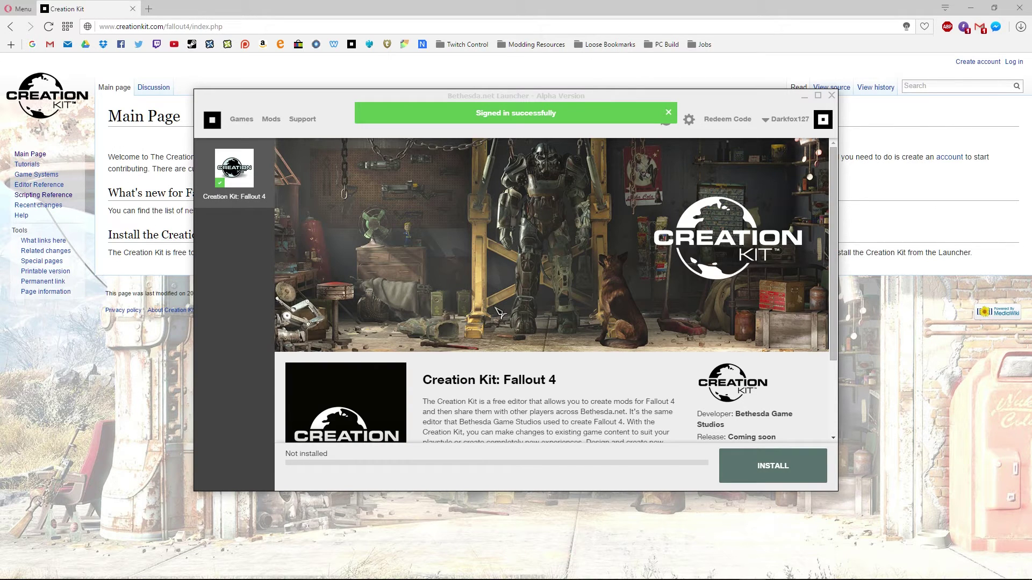
pyautogui.click(817, 95)
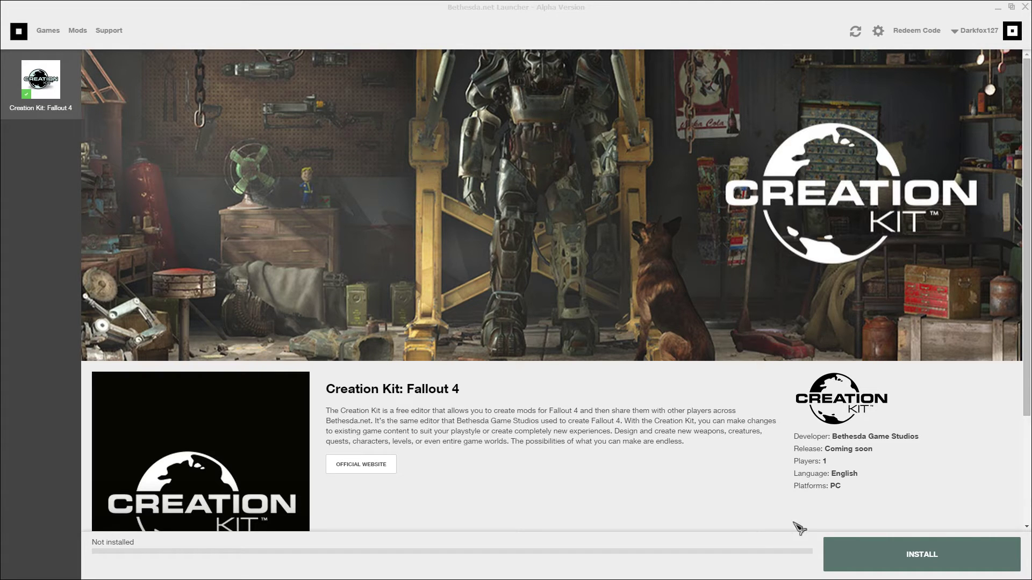
# Step: Start installing Creation Kit: Fallout 4 and accept its EULA to reach Install Options
pyautogui.click(846, 550)
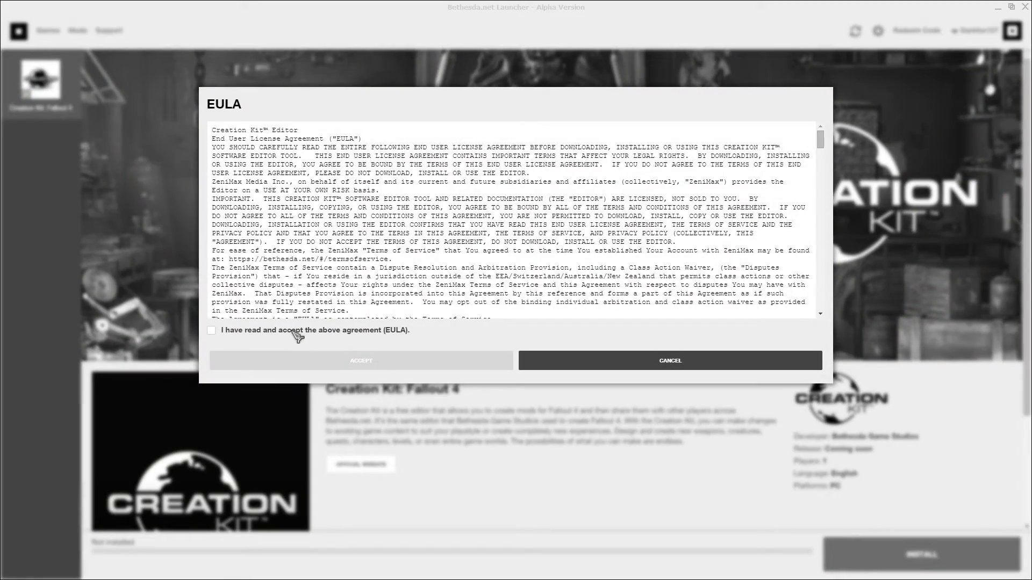
pyautogui.scroll(-15, 414, 221)
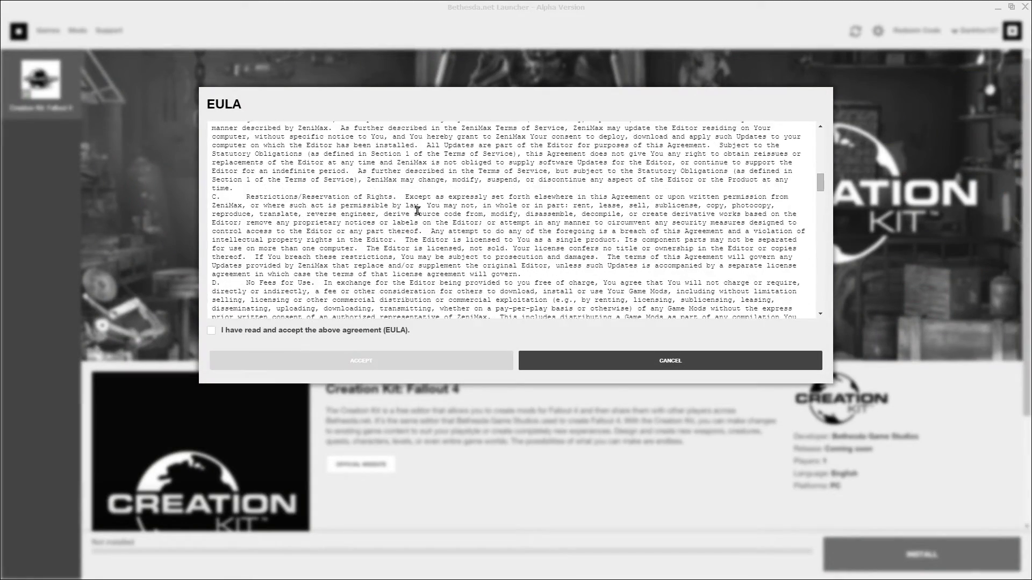
pyautogui.scroll(-6, 414, 221)
pyautogui.click(283, 330)
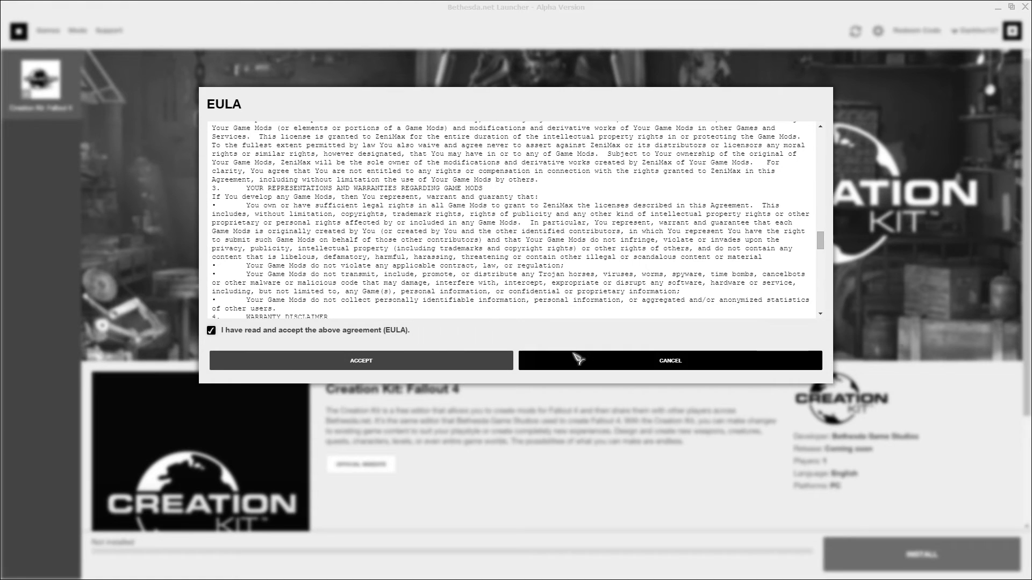
pyautogui.click(437, 369)
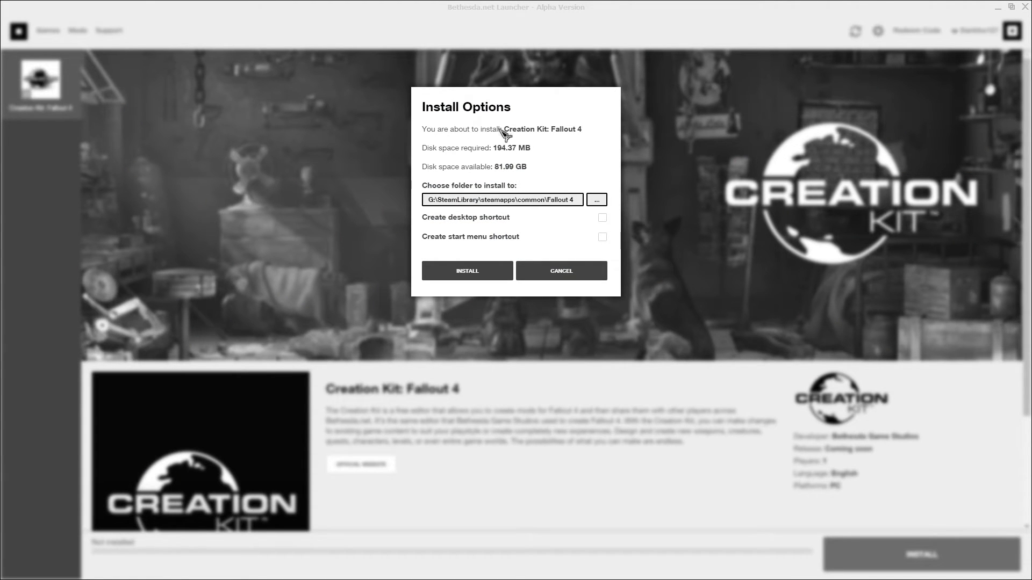
pyautogui.click(596, 200)
# Step: Install Creation Kit into G:\SteamLibrary\steamapps\common\Fallout 4 and launch it once Ready
pyautogui.click(485, 272)
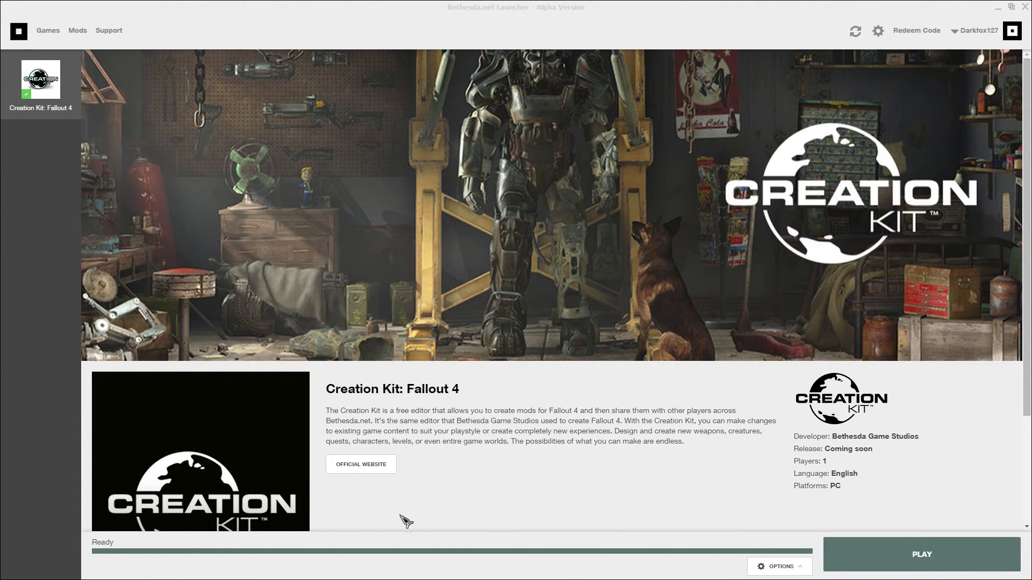
pyautogui.click(918, 556)
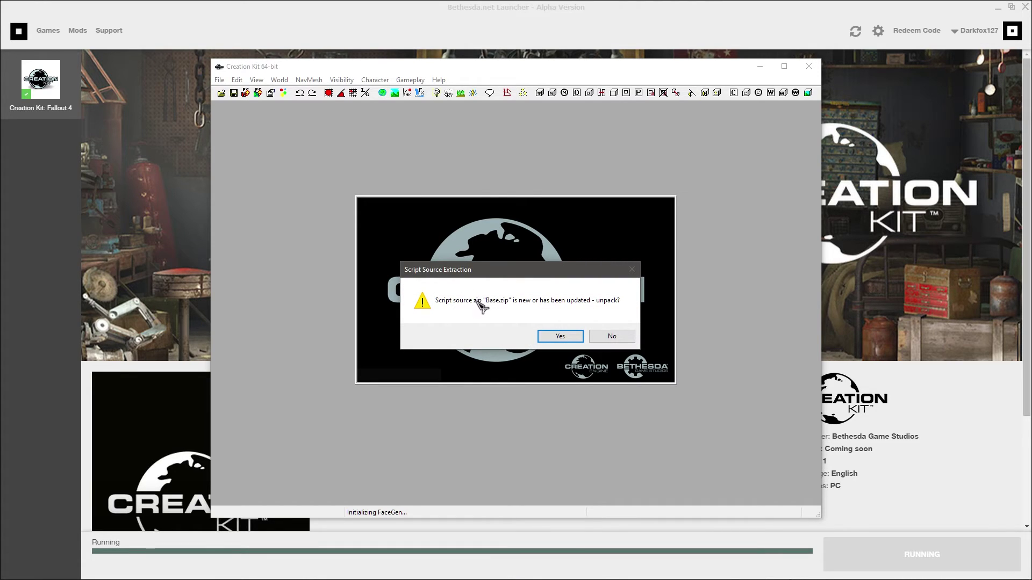
# Step: Unpack the updated Base.zip script sources so the editor finishes loading
pyautogui.click(543, 339)
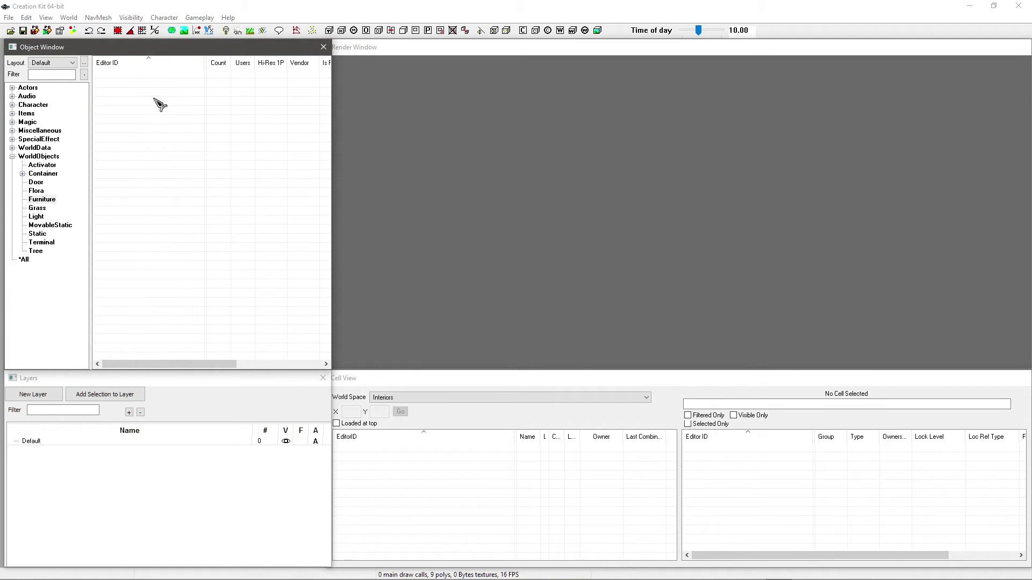
# Step: Undock the Object Window, Render Window and Cell View, placing the Object Window top-left
pyautogui.moveTo(163, 52); pyautogui.dragTo(461, 116)
pyautogui.moveTo(540, 49); pyautogui.dragTo(435, 130)
pyautogui.moveTo(962, 385); pyautogui.dragTo(587, 255)
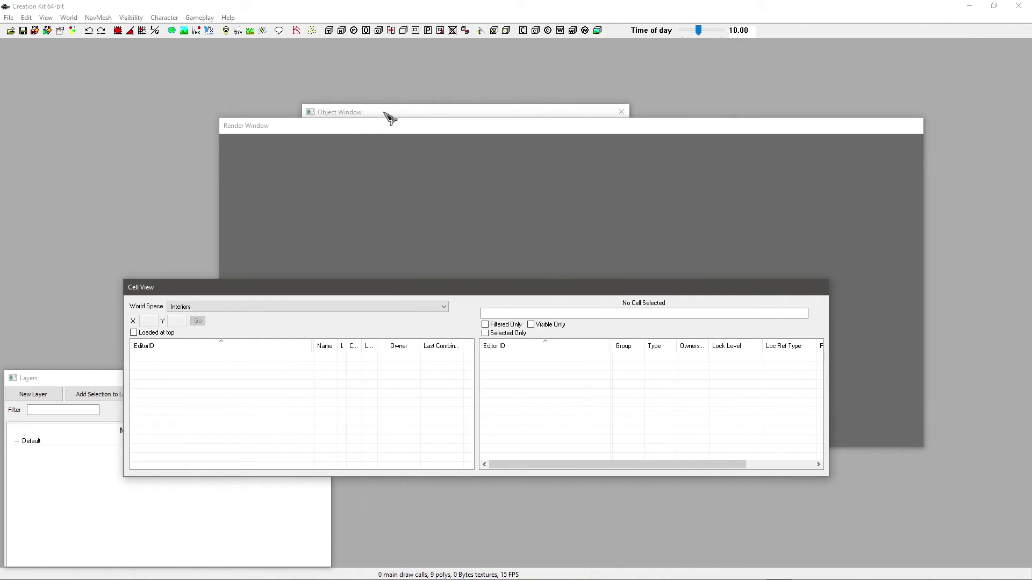
pyautogui.moveTo(384, 113); pyautogui.dragTo(85, 49)
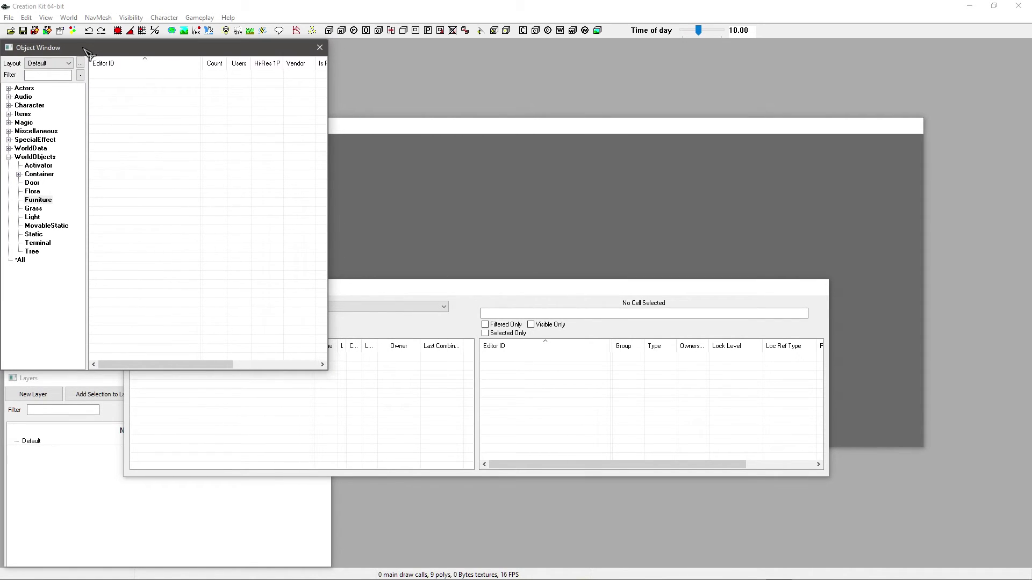
# Step: Shorten the Layers window, put the Render Window top-right and the Cell View bottom-right
pyautogui.click(78, 379)
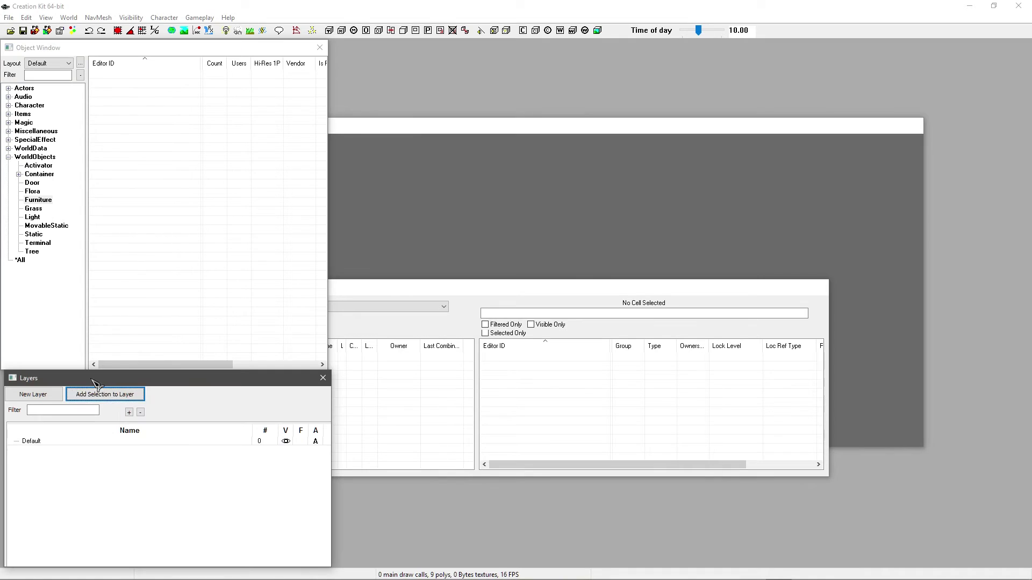
pyautogui.moveTo(73, 371); pyautogui.dragTo(56, 379)
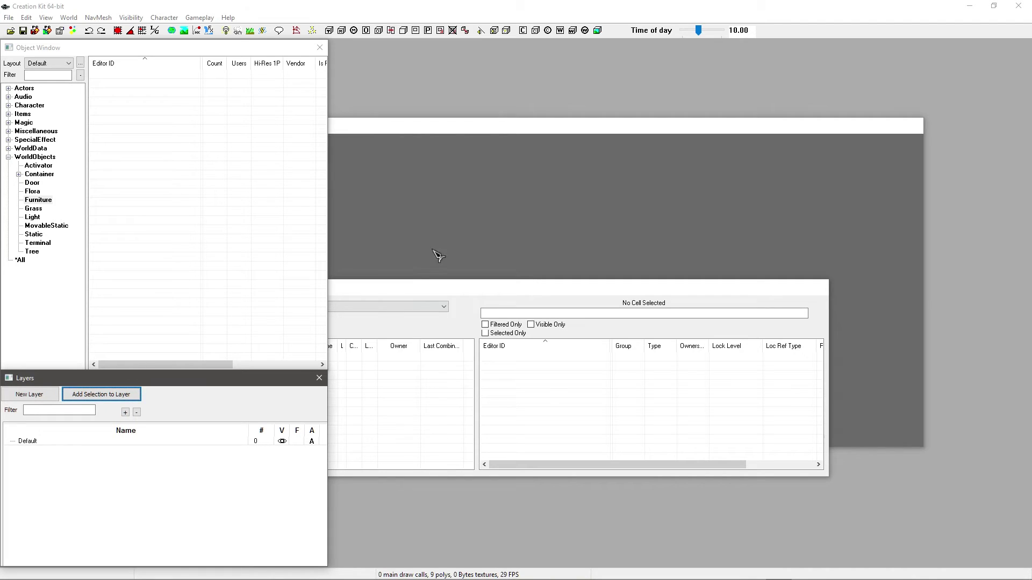
pyautogui.click(386, 131)
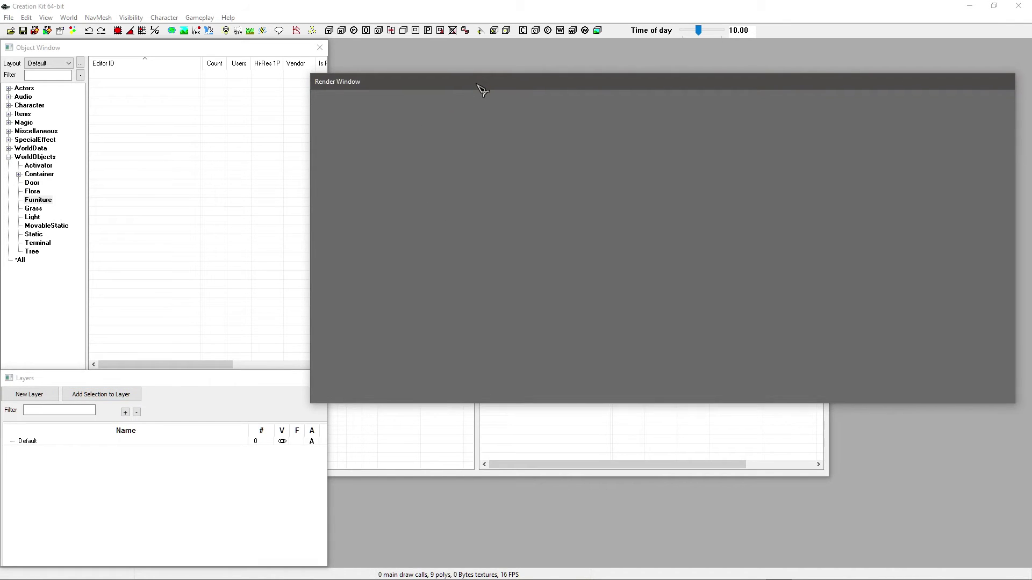
pyautogui.moveTo(478, 87); pyautogui.dragTo(496, 52)
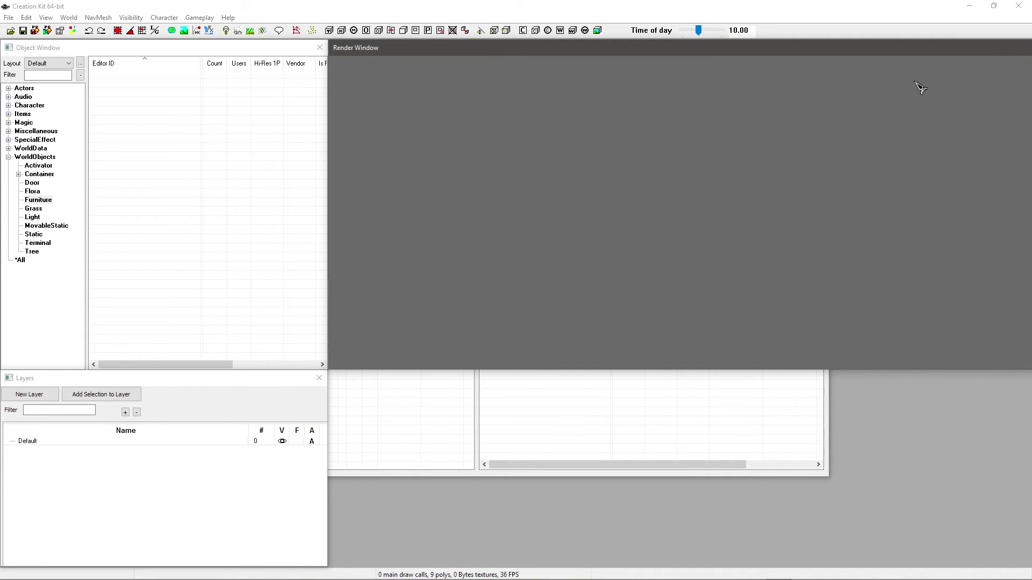
pyautogui.click(564, 421)
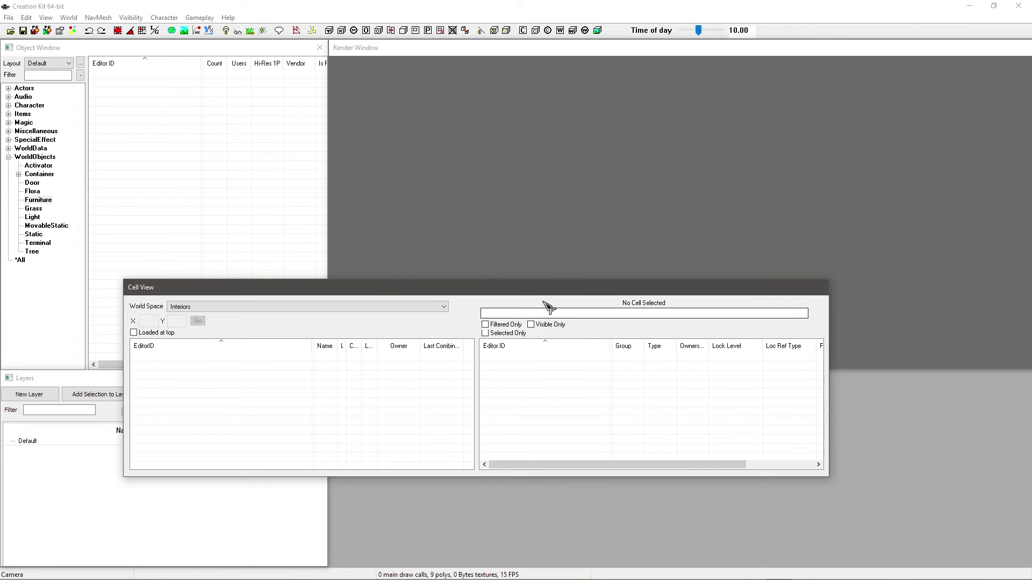
pyautogui.moveTo(517, 289); pyautogui.dragTo(717, 383)
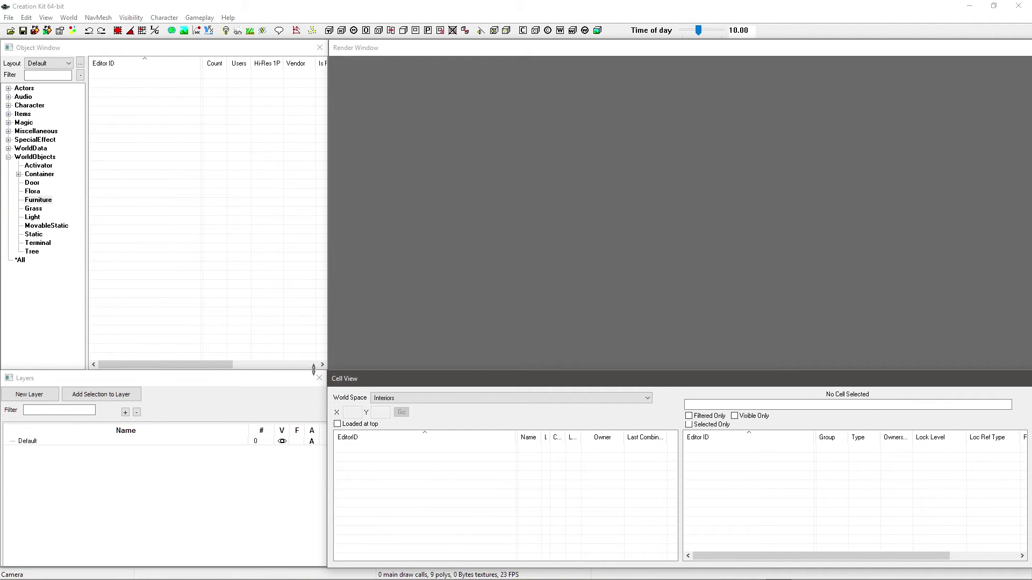
# Step: Activate each tiled window in turn to check the layout, then open the Data dialog
pyautogui.click(207, 170)
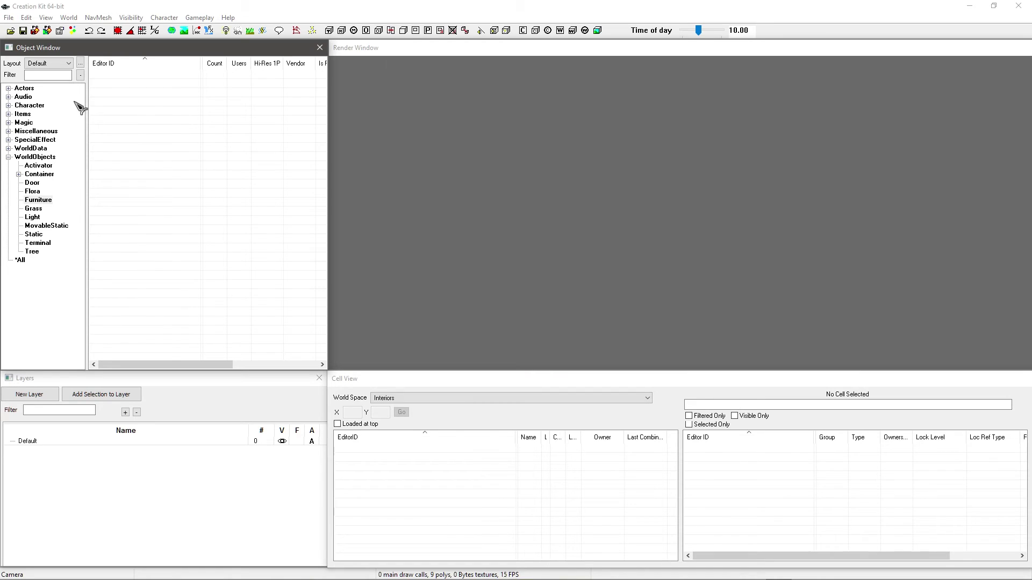
pyautogui.click(503, 145)
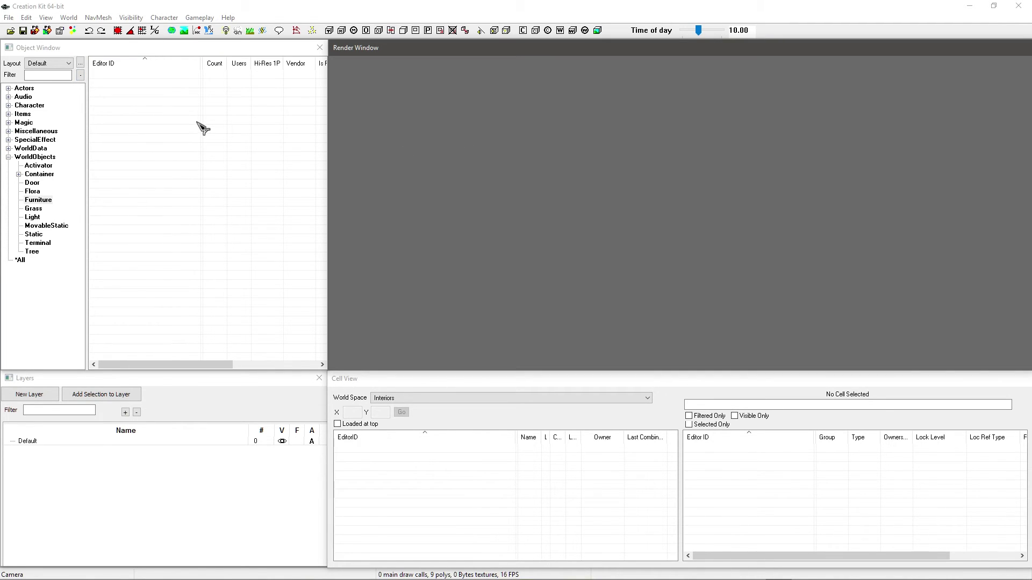
pyautogui.click(243, 141)
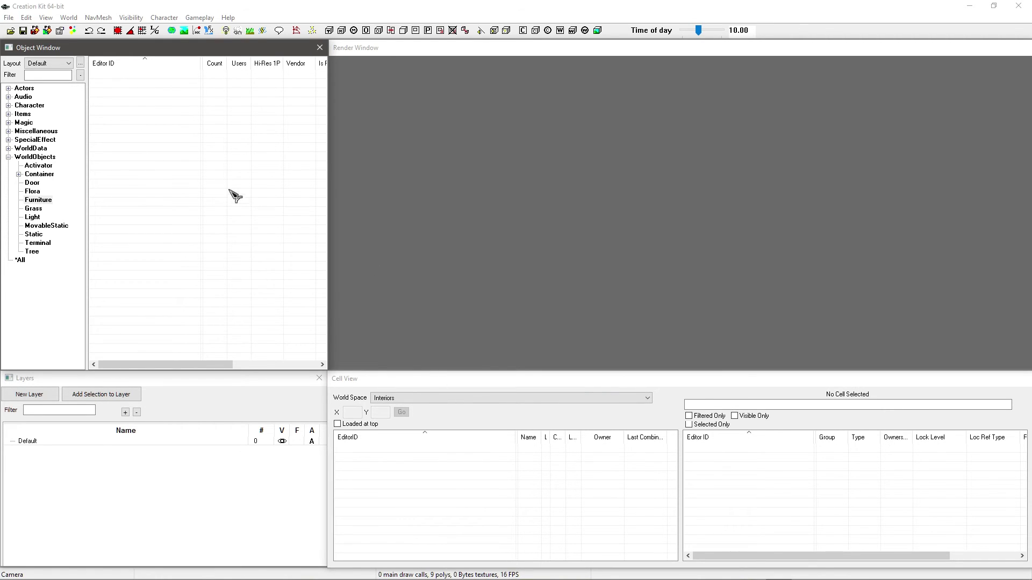
pyautogui.click(430, 207)
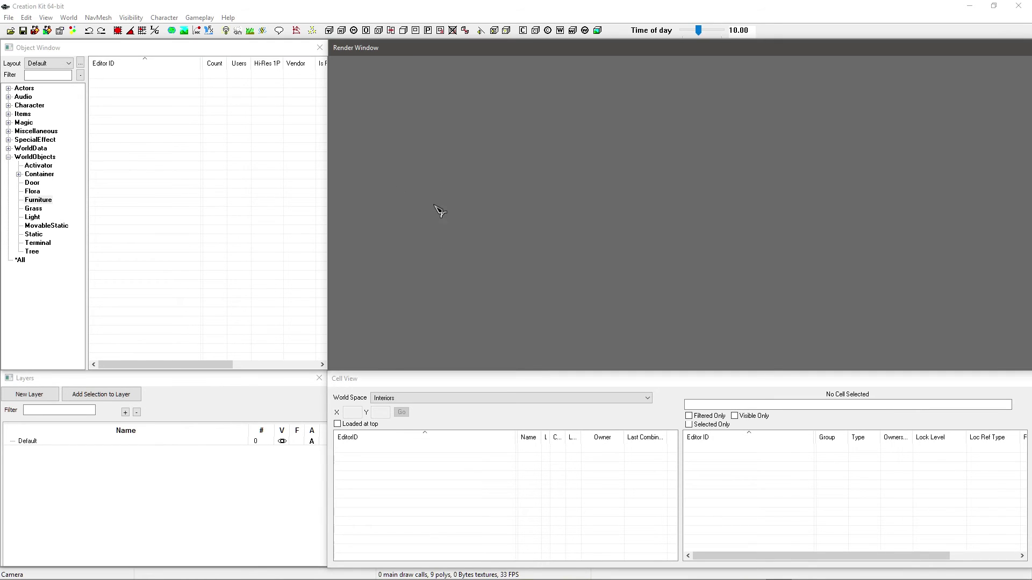
pyautogui.click(263, 457)
pyautogui.click(513, 469)
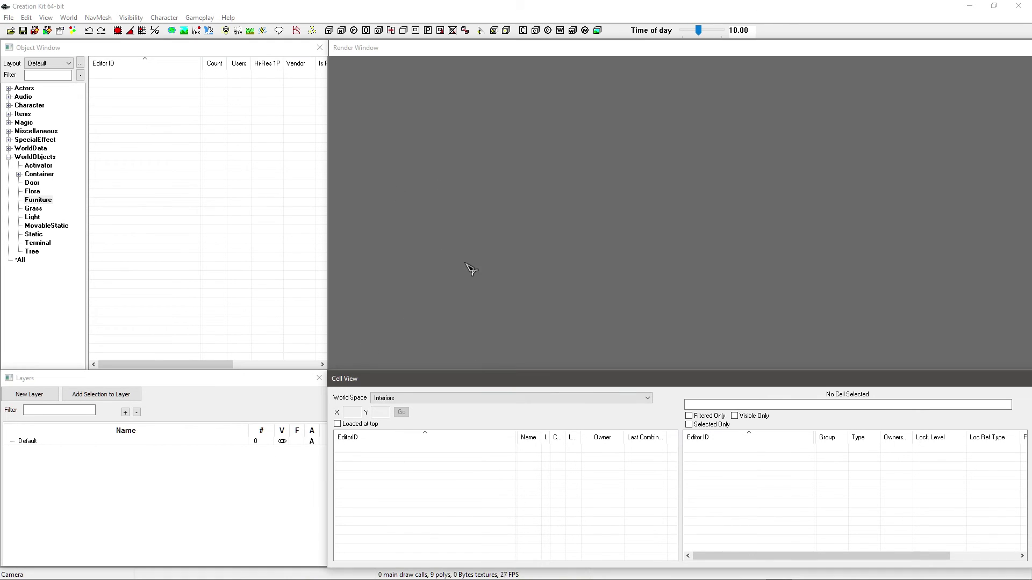
pyautogui.click(240, 135)
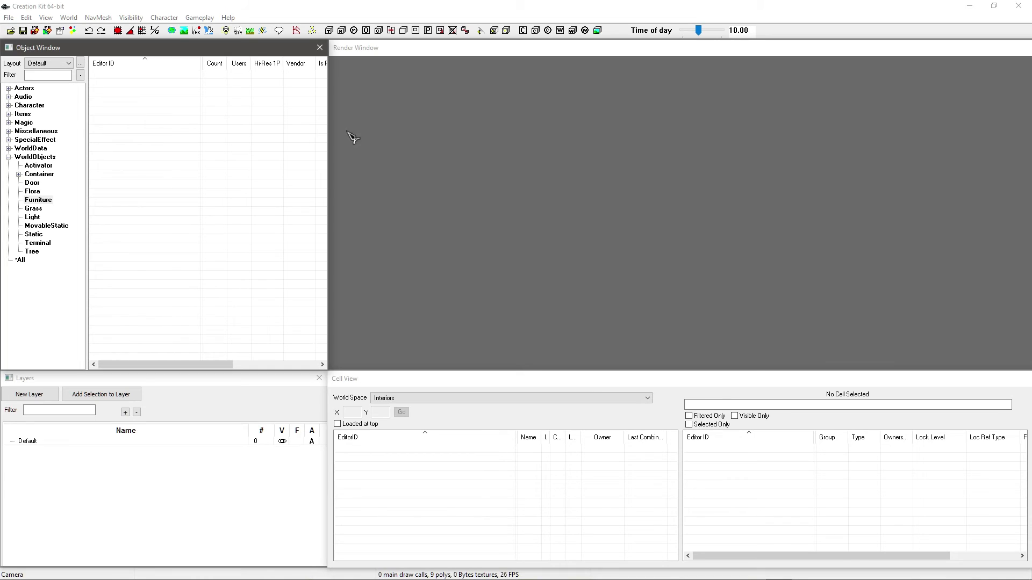
pyautogui.click(494, 107)
pyautogui.click(10, 31)
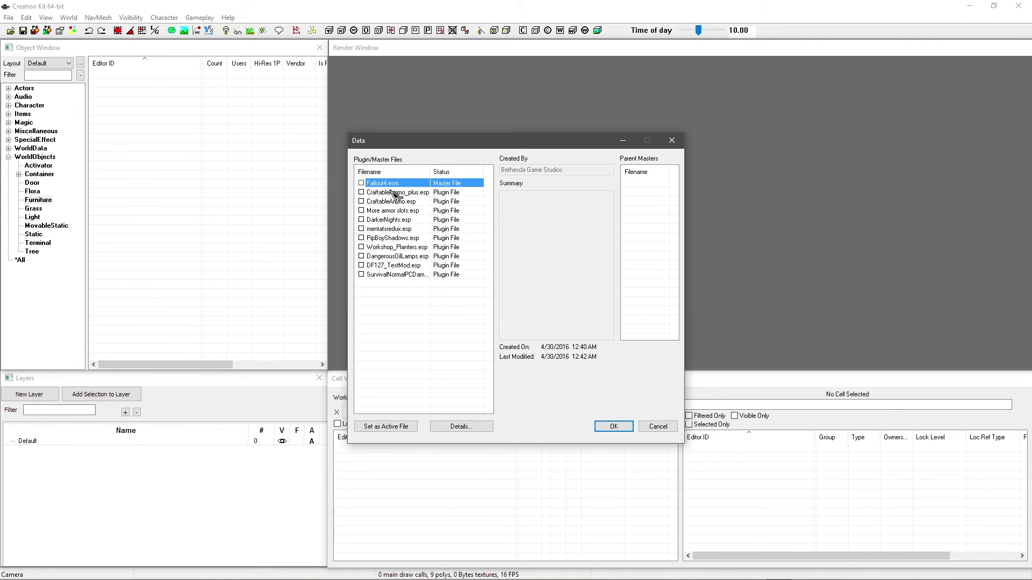
pyautogui.click(404, 276)
pyautogui.click(400, 220)
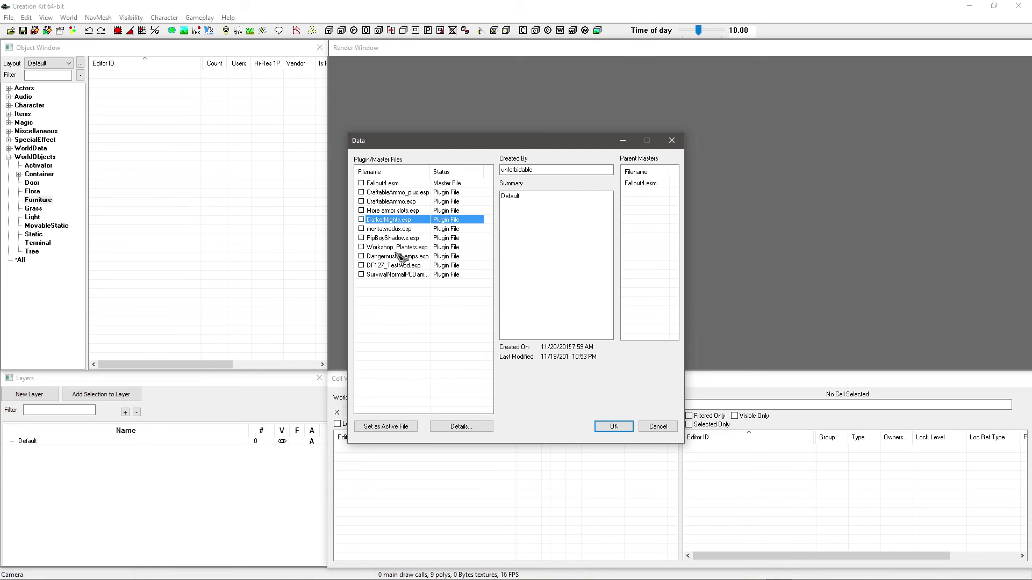
pyautogui.click(402, 256)
pyautogui.click(404, 211)
pyautogui.click(409, 193)
pyautogui.click(408, 184)
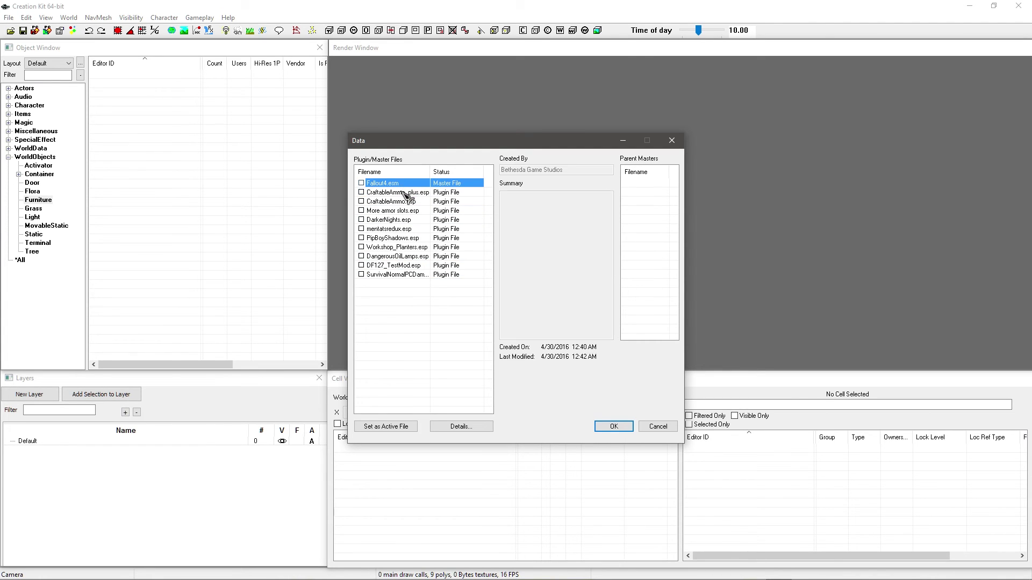
pyautogui.click(408, 211)
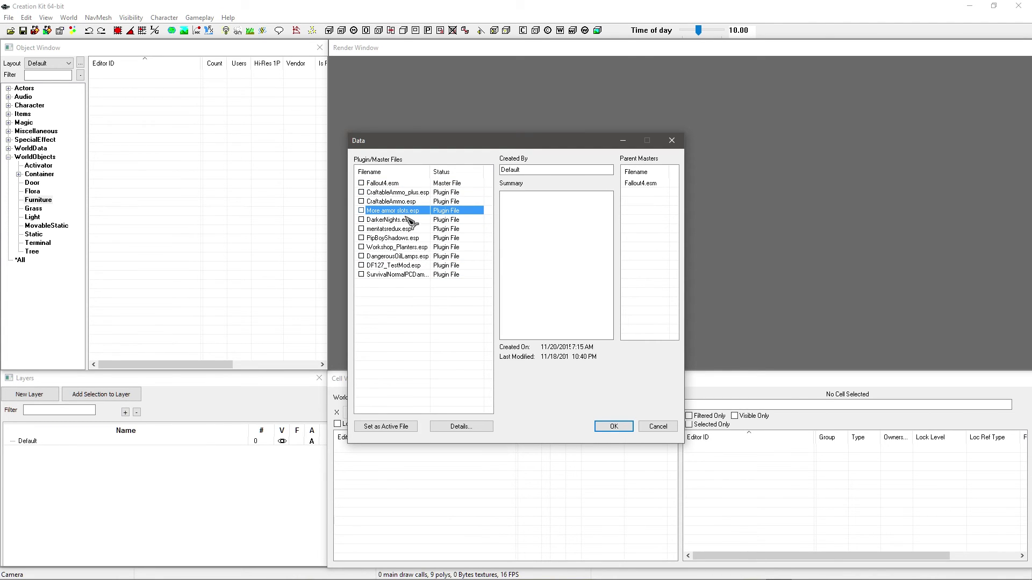
pyautogui.click(392, 275)
pyautogui.click(396, 221)
pyautogui.click(398, 192)
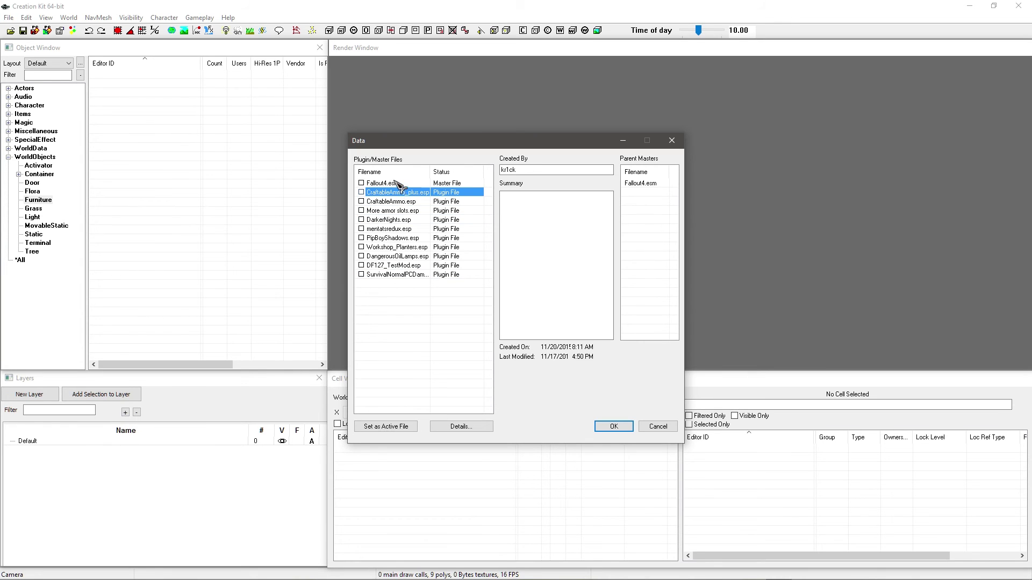
pyautogui.click(399, 183)
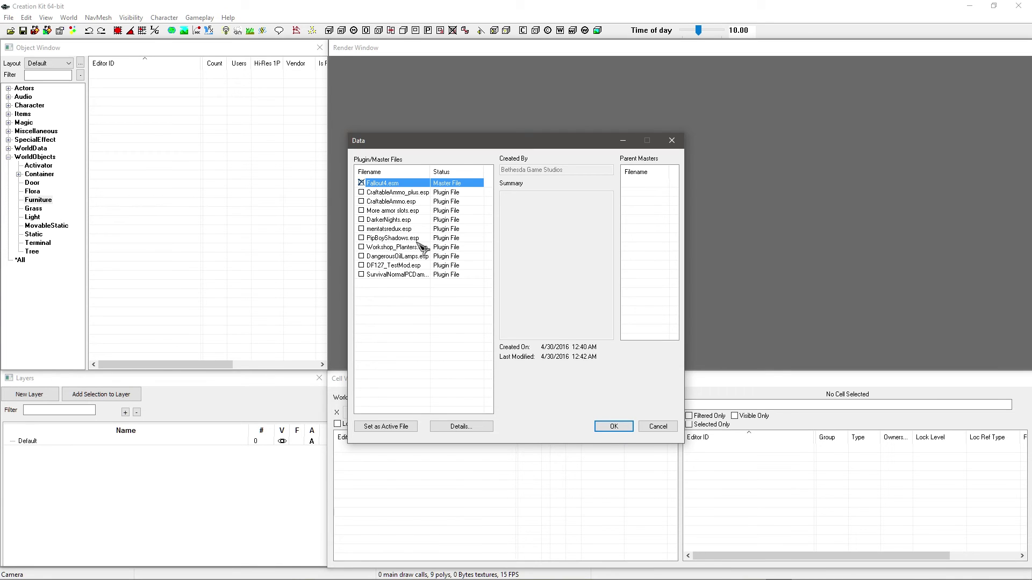
pyautogui.click(658, 426)
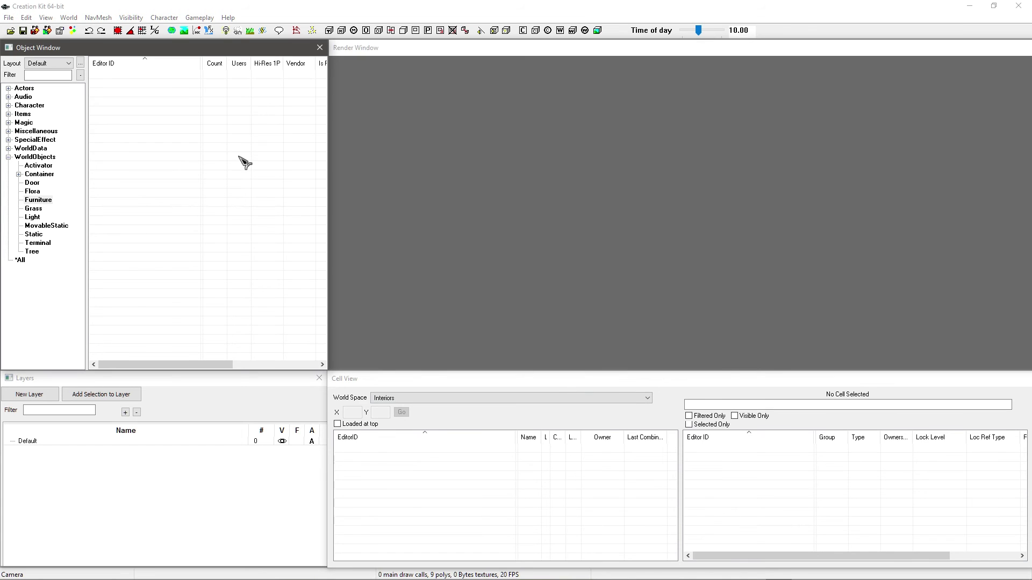